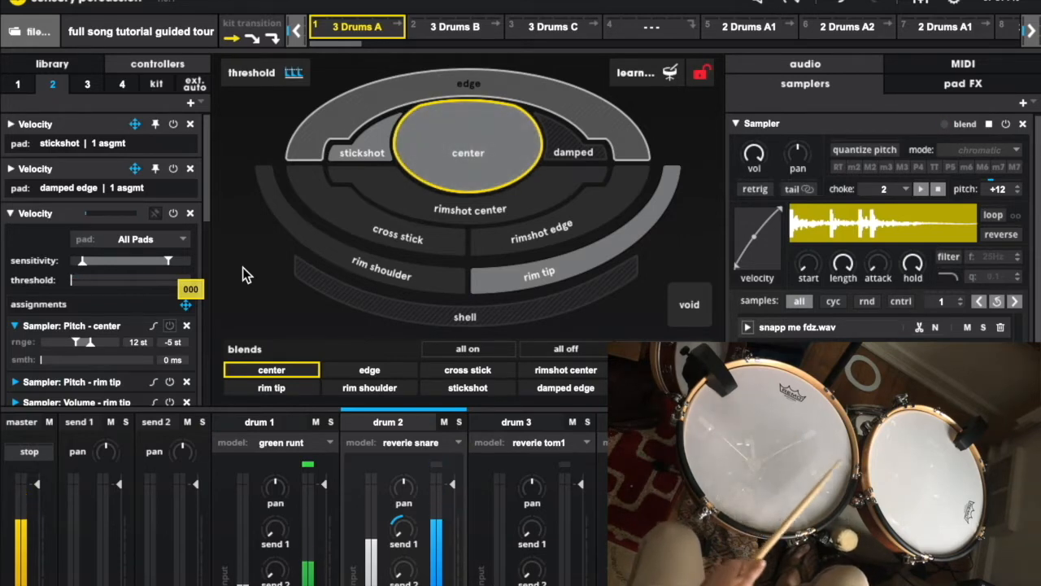
Enable the Sampler: Pitch - center assignment in drum 2's Velocity controller, and enable drum 2's Timbre controller
left_click_drag(209, 200, 214, 240)
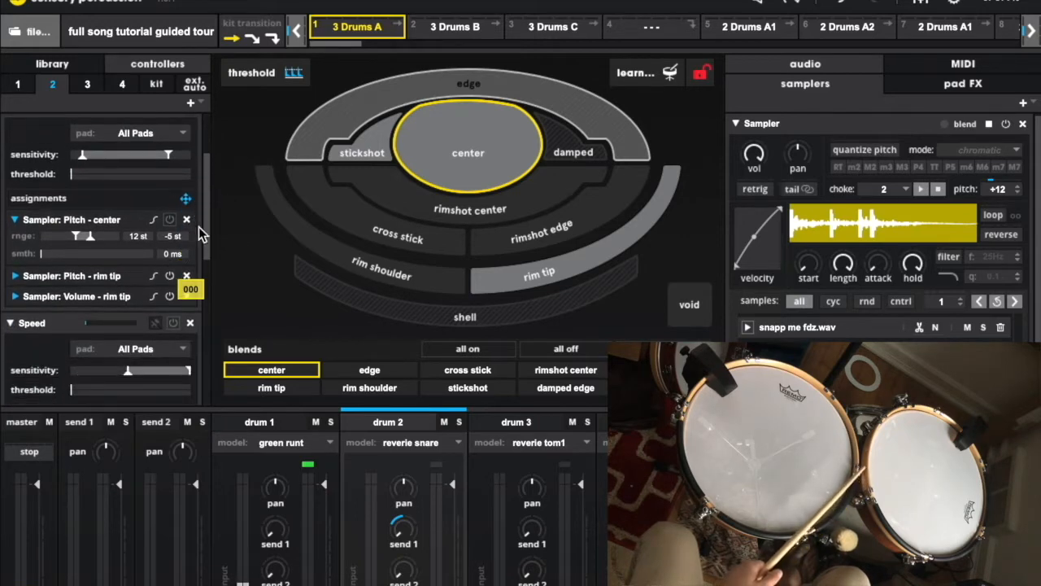
left_click(170, 221)
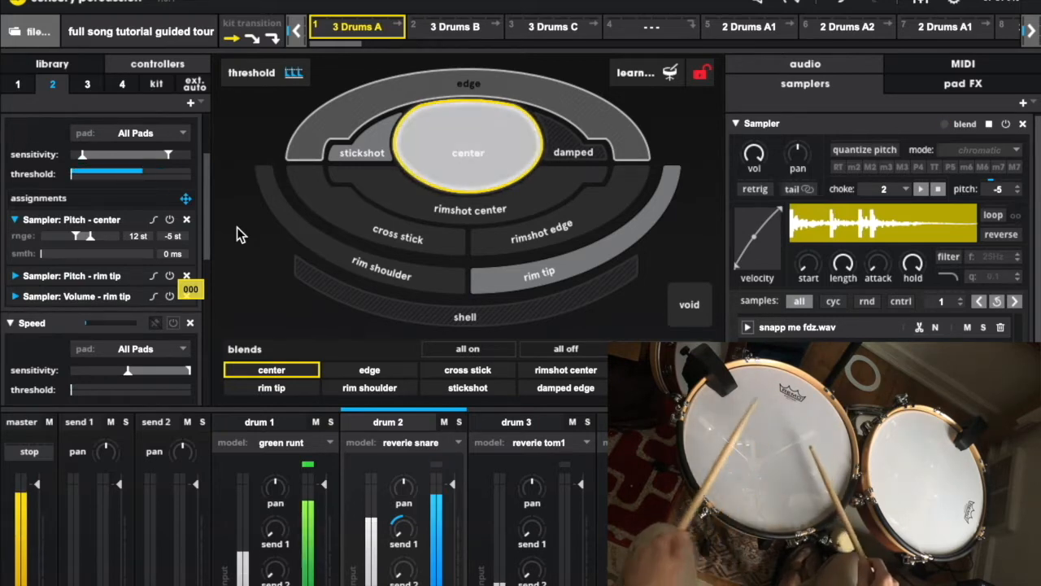
left_click_drag(208, 230, 223, 363)
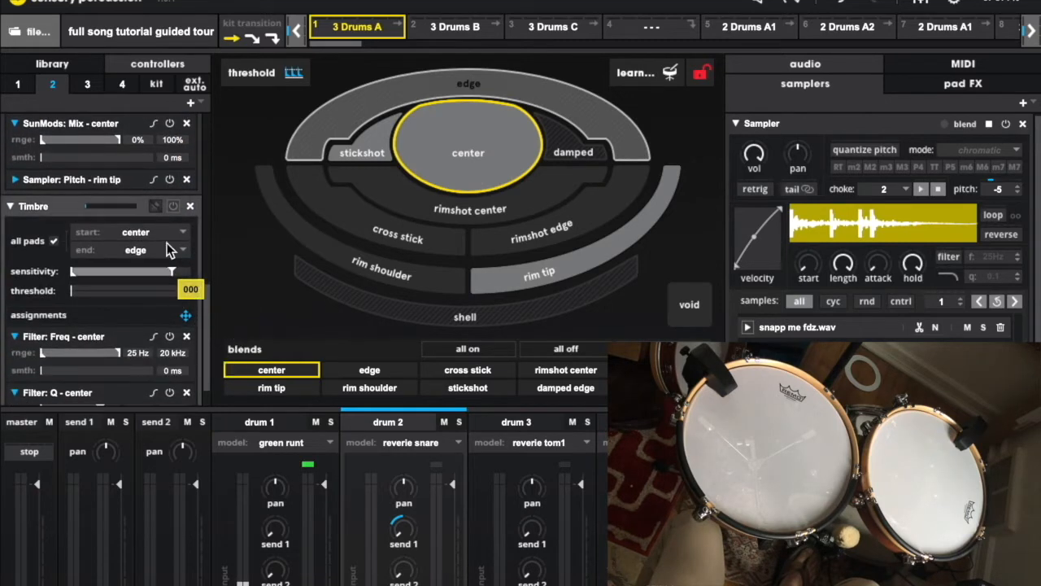
left_click(173, 208)
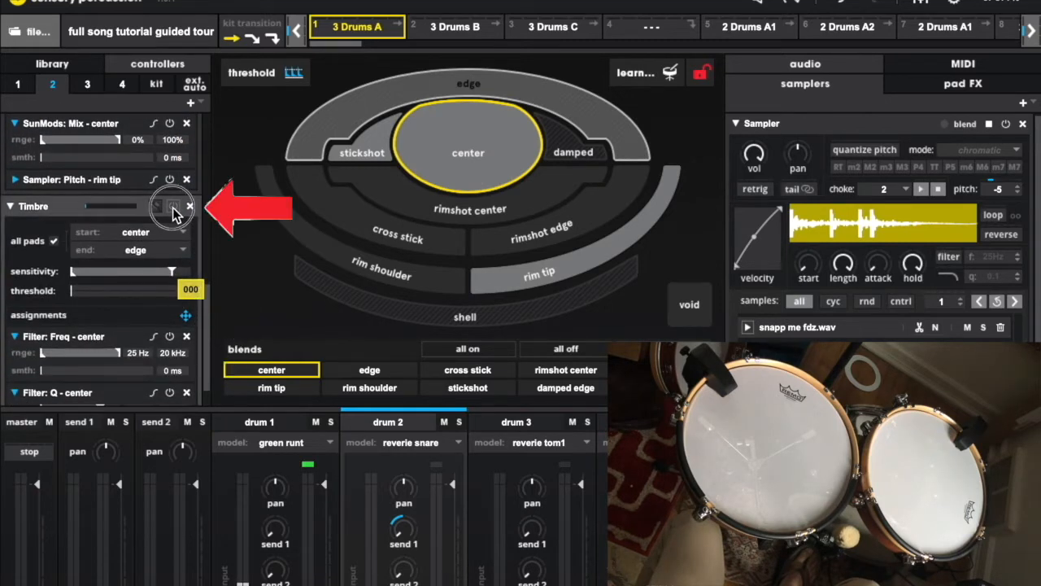
Show the effects of drum 2's center pad and enable the drum's Speed controller
left_click(962, 85)
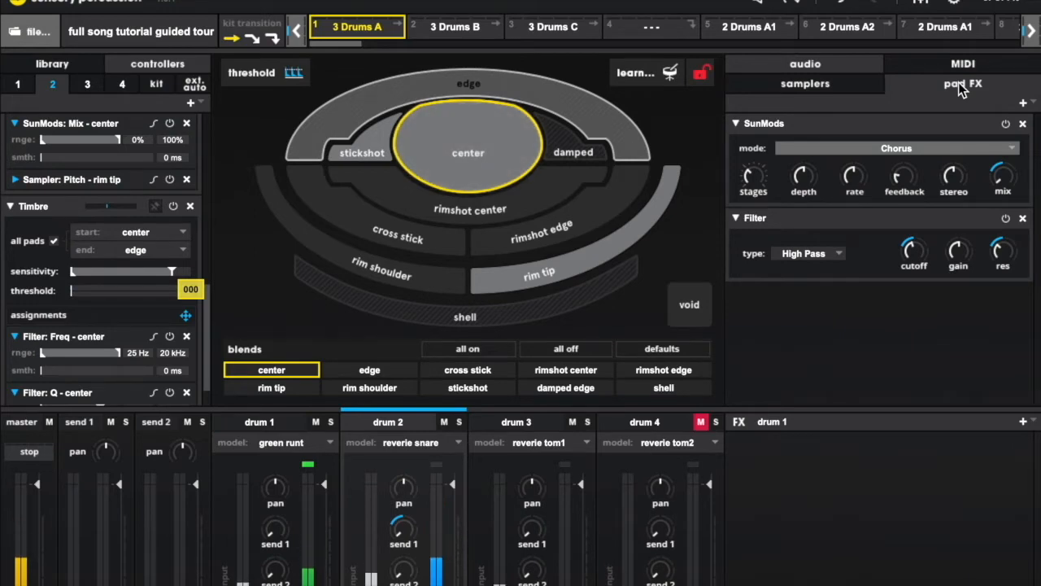
left_click_drag(207, 334, 195, 234)
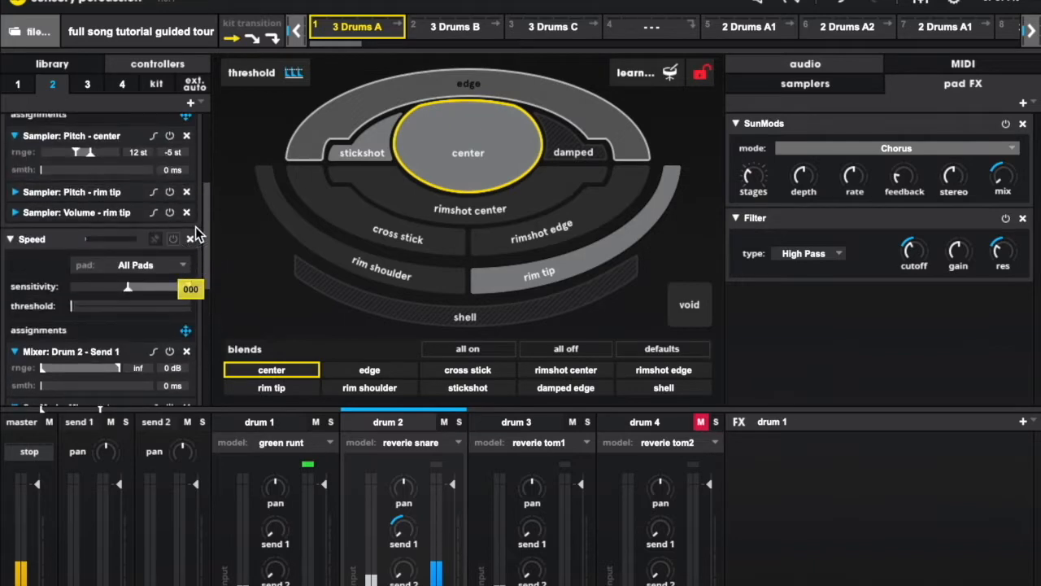
left_click_drag(207, 261, 205, 297)
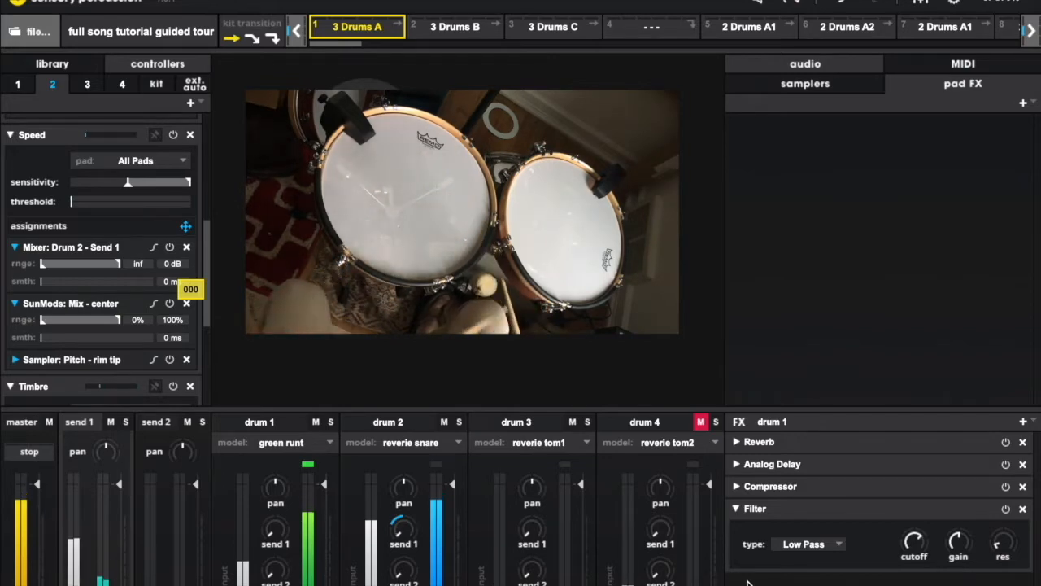
Select drum 3's rim tip pad and examine the Strum and Bow samples in its two samplers
left_click(523, 424)
left_click(552, 279)
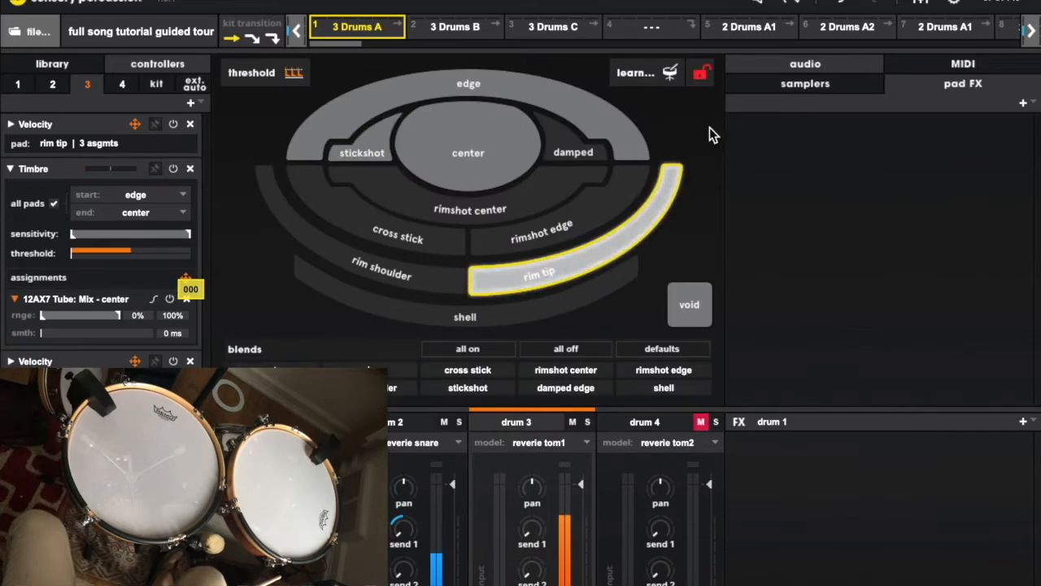
left_click(760, 83)
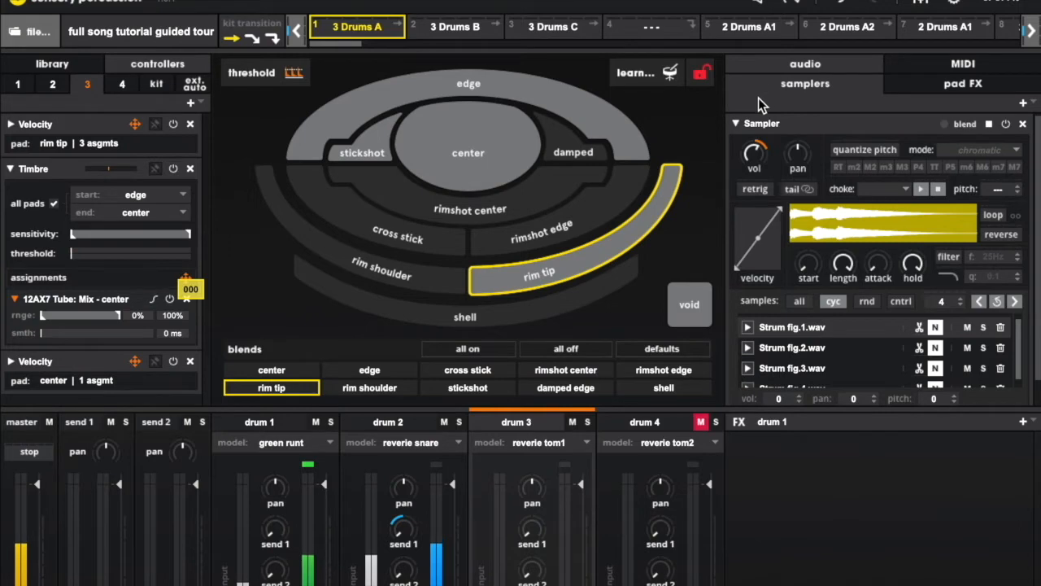
left_click(737, 125)
left_click(748, 350)
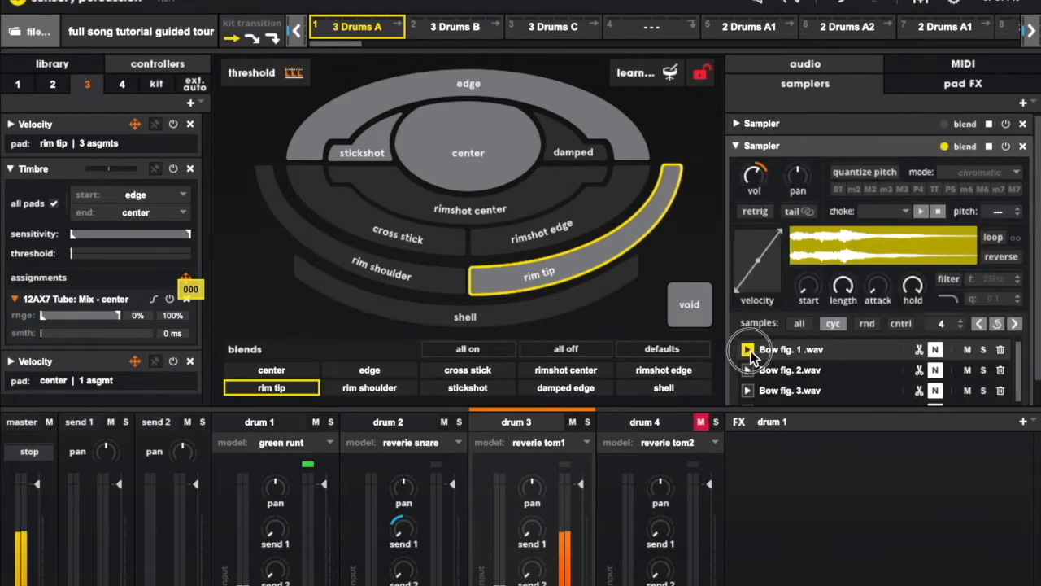
left_click(737, 146)
left_click(737, 124)
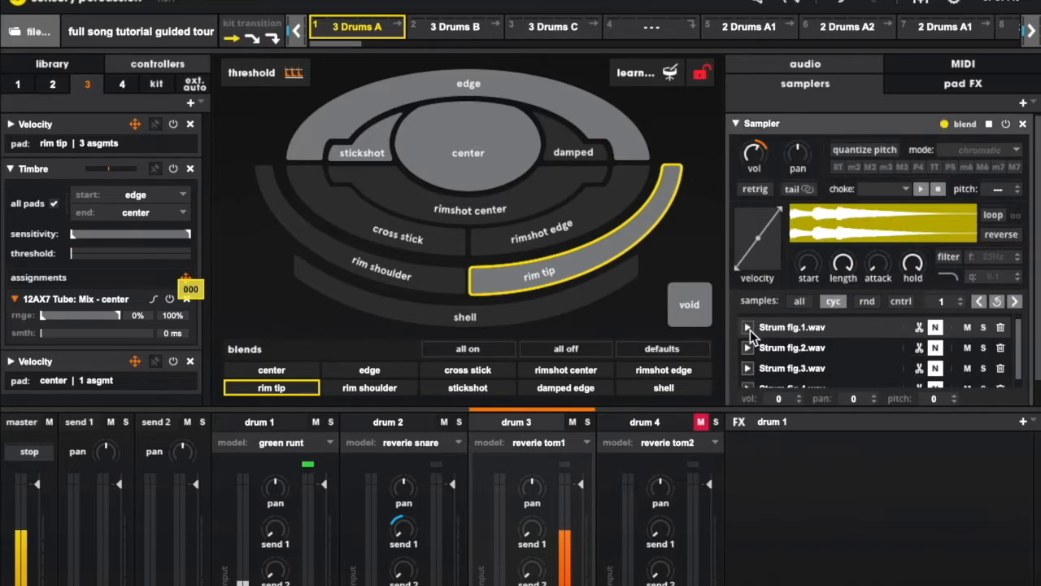
Expand drum 3's rim tip Velocity controller and review its assignments
left_click(12, 124)
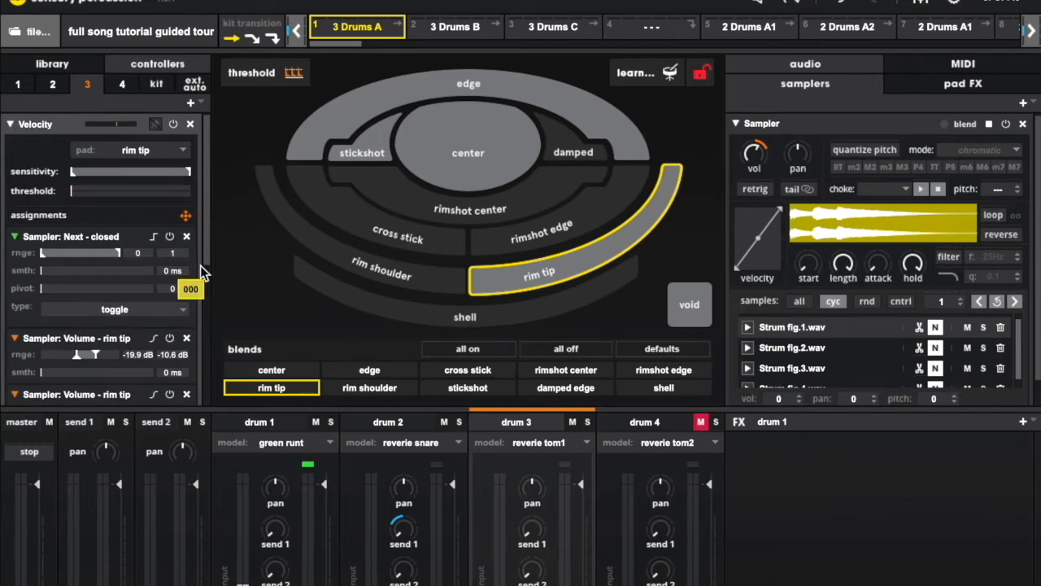
scroll(200, 265, "down", 2)
left_click_drag(211, 283, 212, 283)
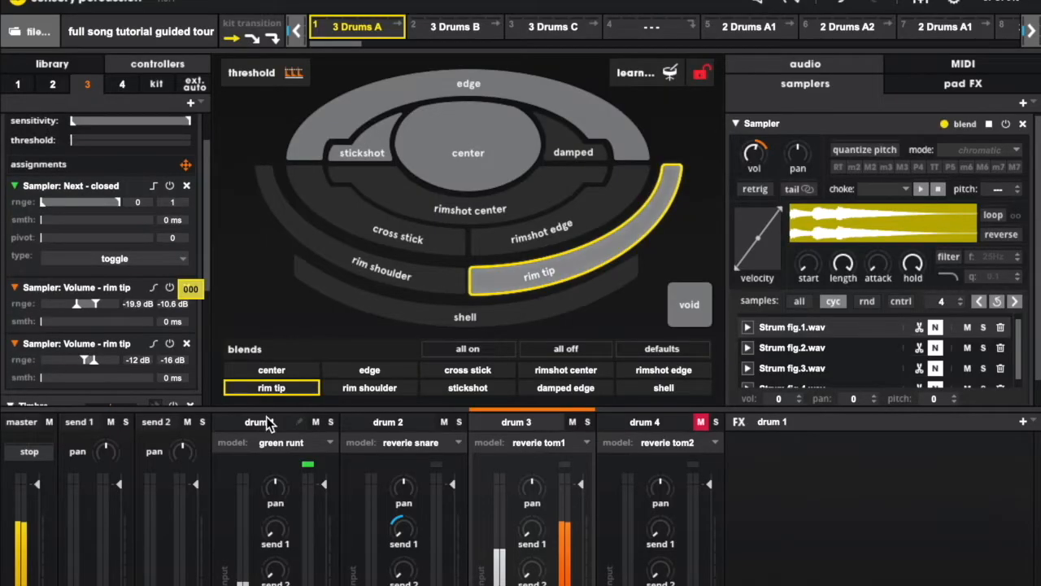
Select drum 1 to view its closed pad's sampler, and show the external automation LFO assignments
left_click(266, 419)
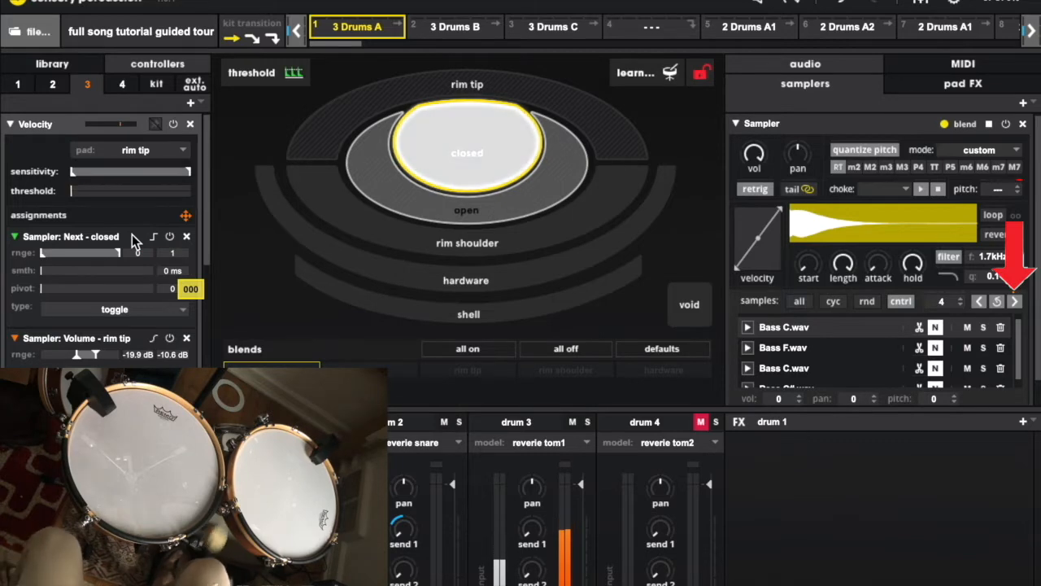
left_click(187, 85)
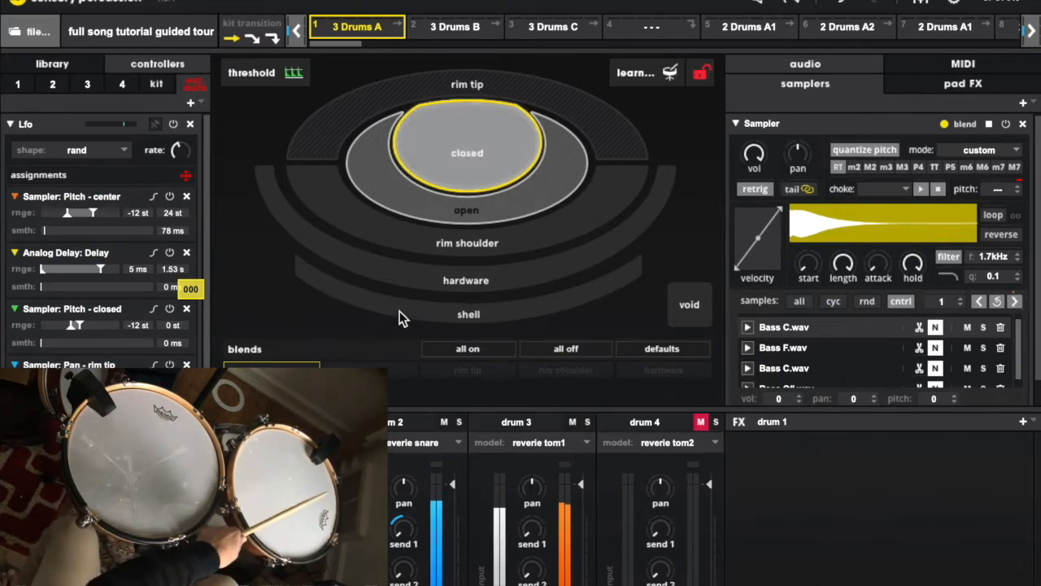
Review the Melody samples and pad effects of drum 3's center pad, with the rim tip Velocity controller collapsed
left_click(492, 423)
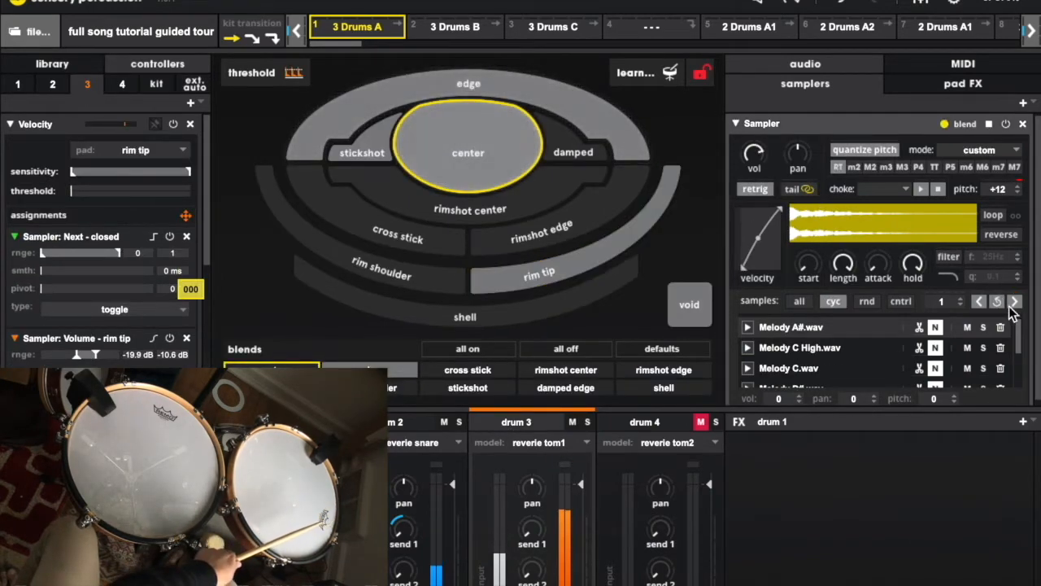
mouse_move(1018, 334)
left_mouse_down()
mouse_move(1021, 379)
mouse_move(1019, 351)
left_mouse_up()
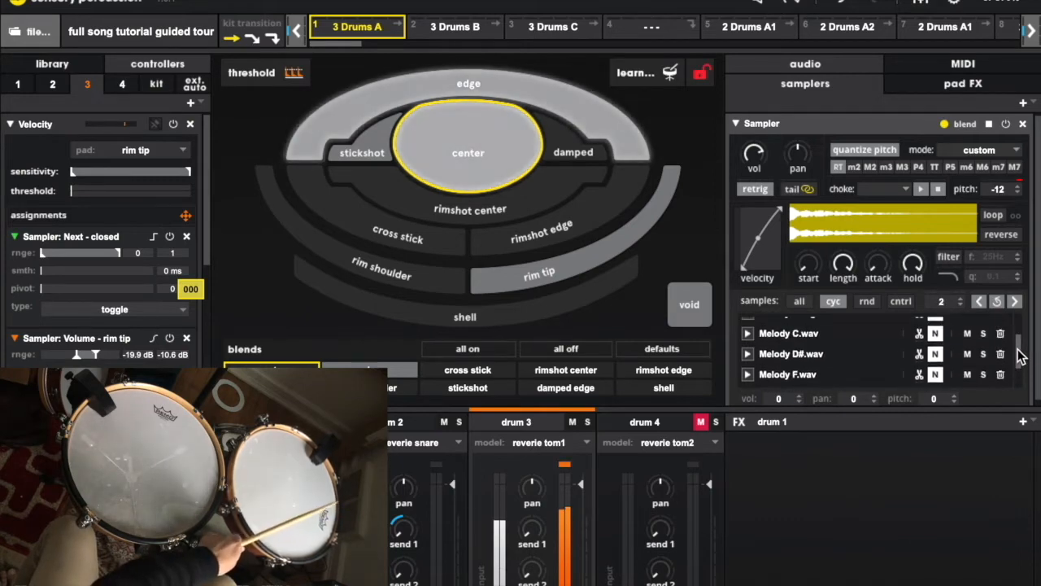
left_click(77, 129)
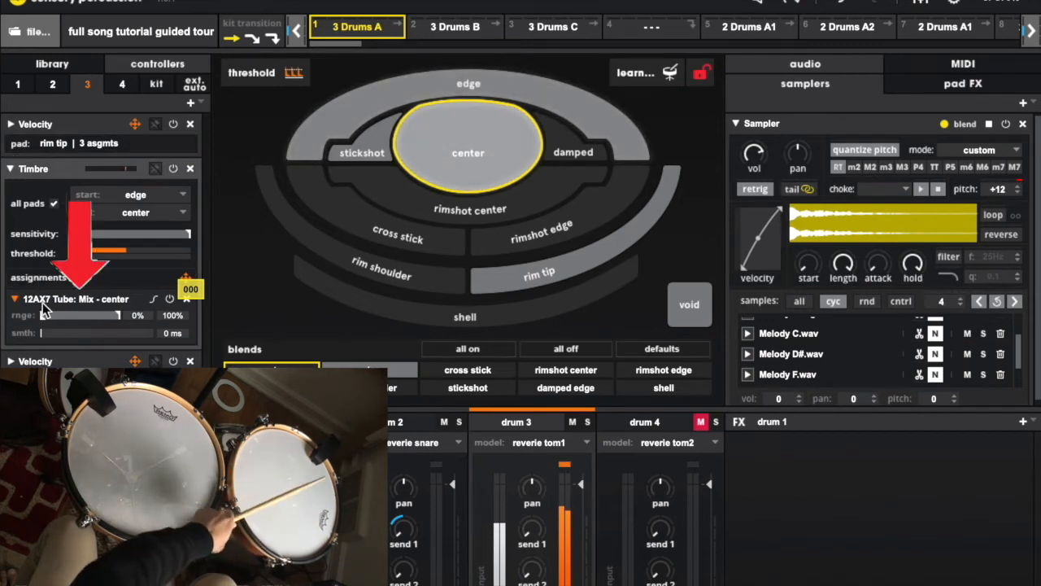
left_click(962, 89)
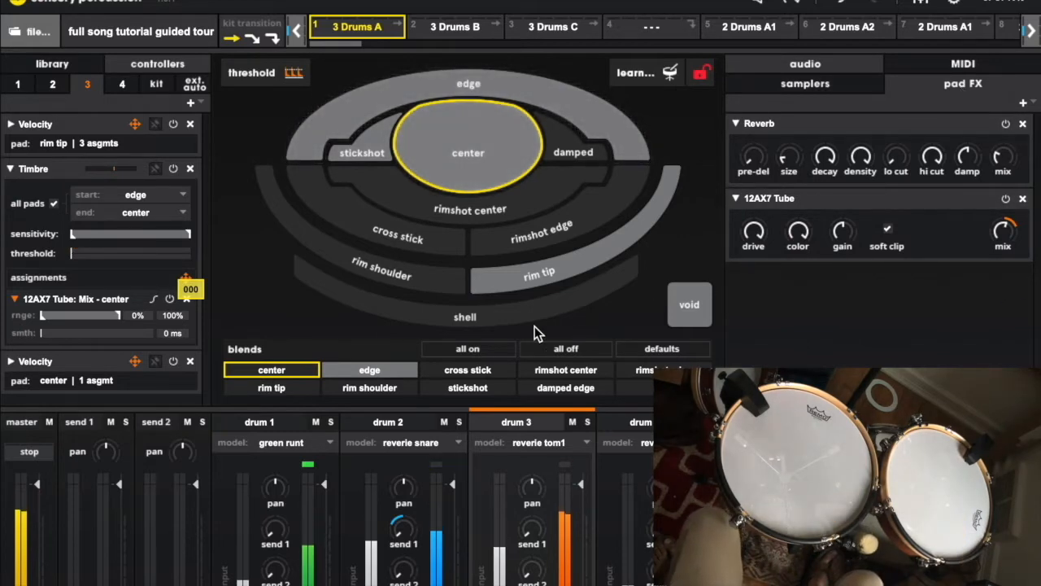
Select drum 2's rim tip pad and show its samplers
left_click(399, 428)
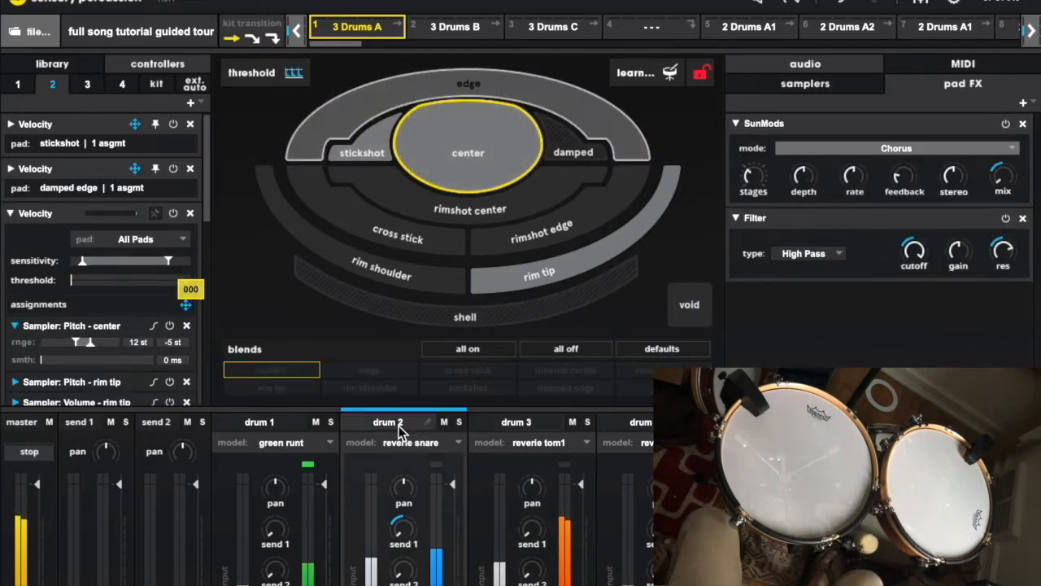
left_click(545, 277)
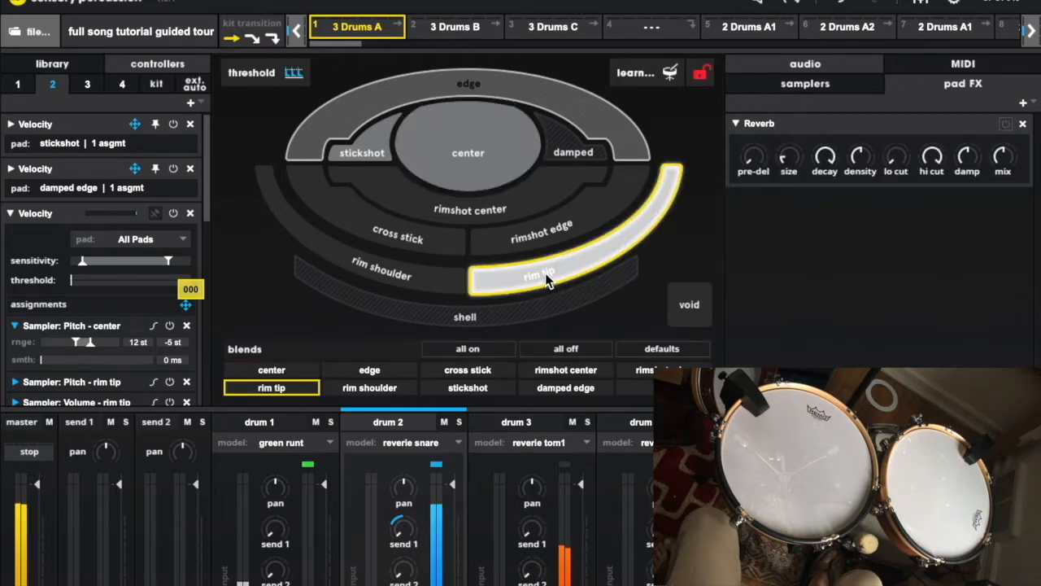
left_click(765, 94)
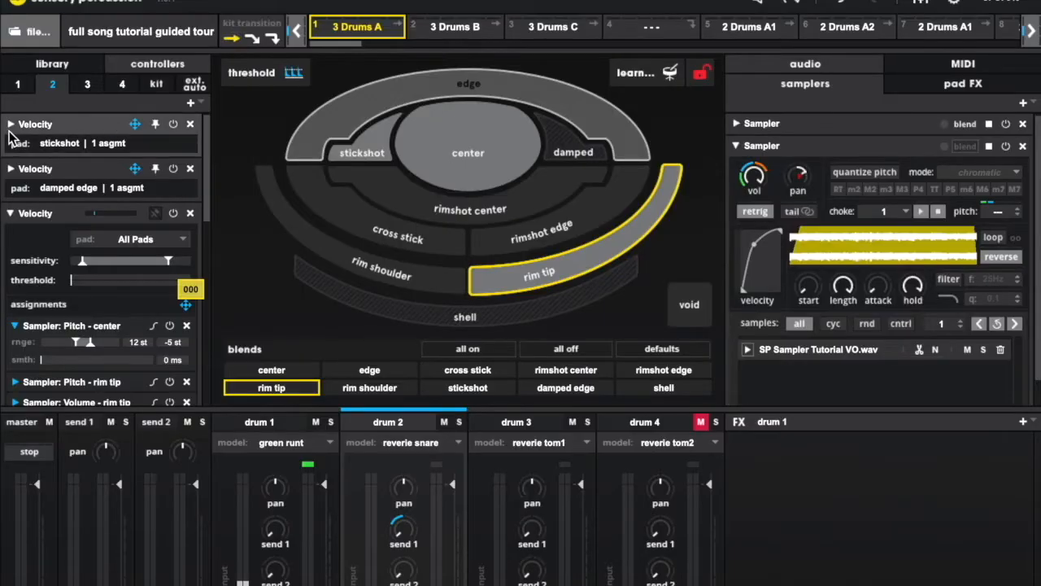
Review the kit-switching assignments of drum 2's pinned stickshot and damped edge Velocity controllers
left_click(11, 127)
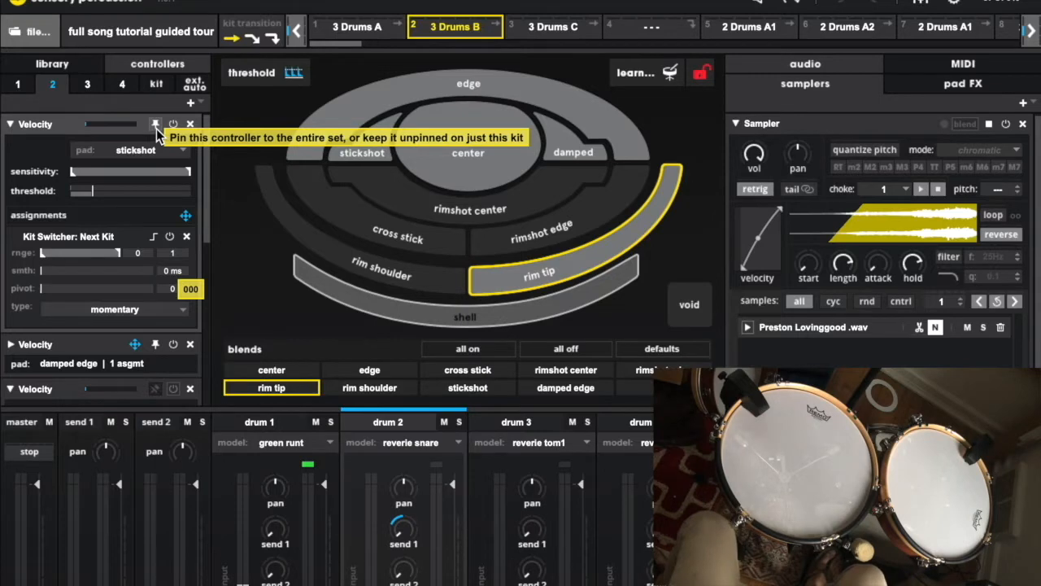
left_click(9, 125)
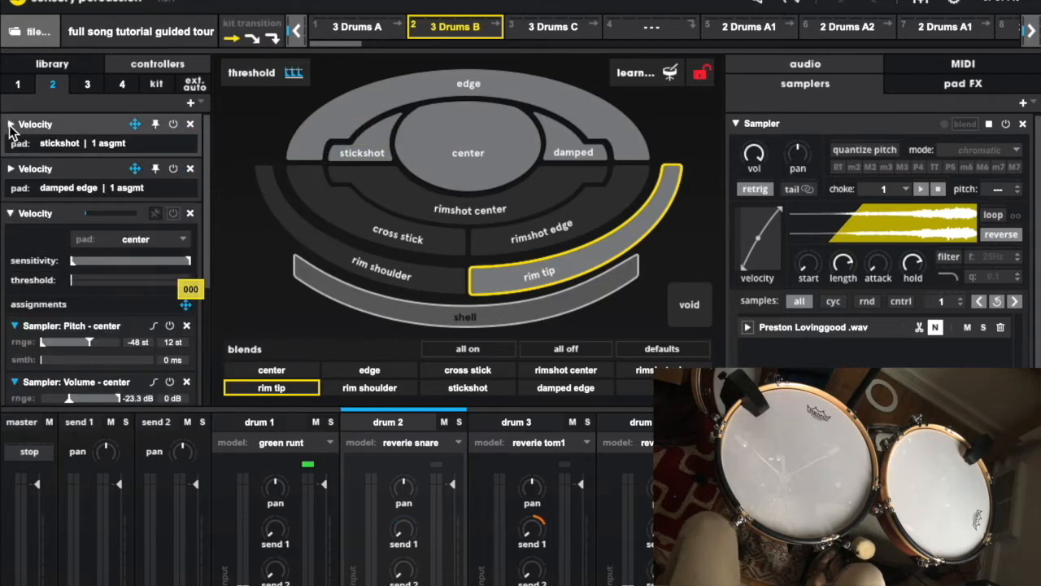
left_click(12, 168)
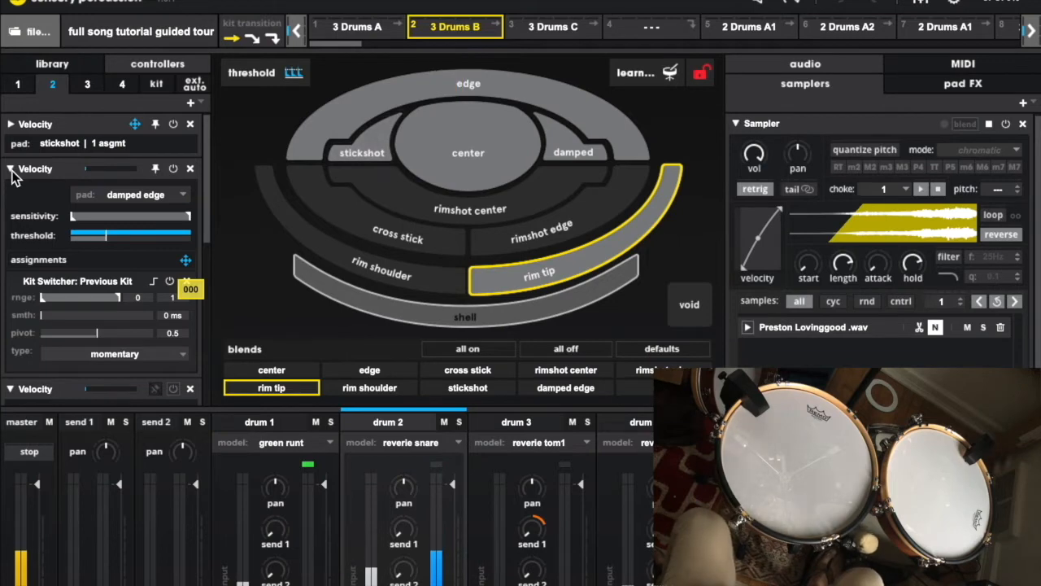
Select drum 2's center pad in 3 Drums B and inspect the samples in its two samplers
left_click(452, 149)
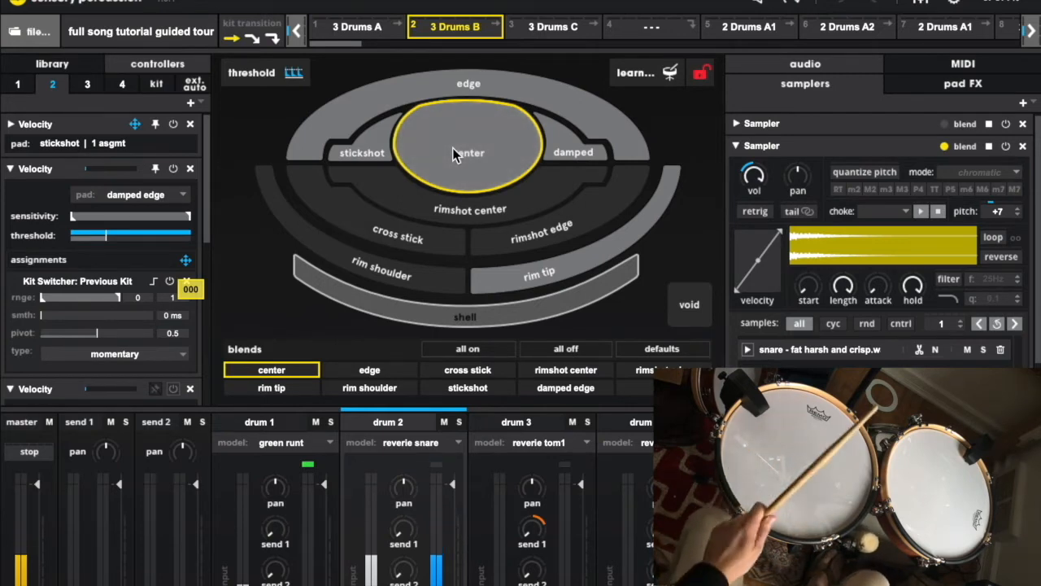
left_click(736, 125)
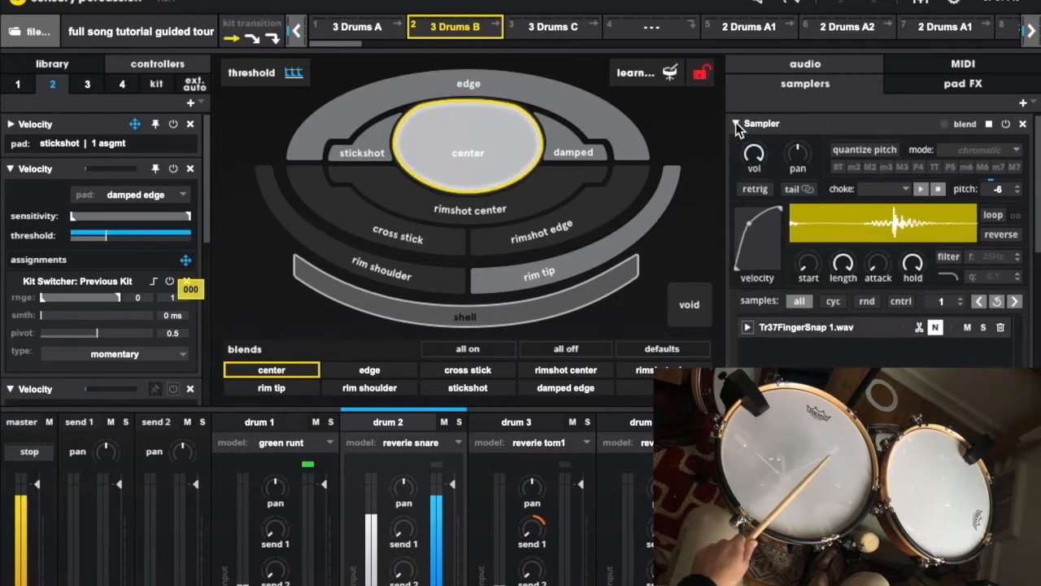
left_click(736, 125)
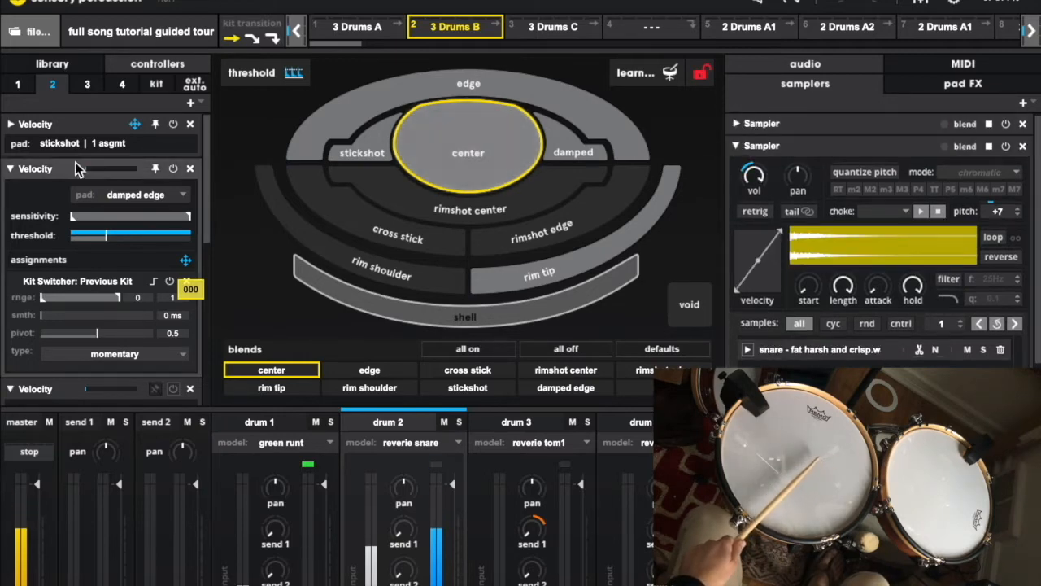
Collapse drum 2's damped edge Velocity controller and enable the Speed controller assigned to the center pad's sampler pitch
left_click(11, 170)
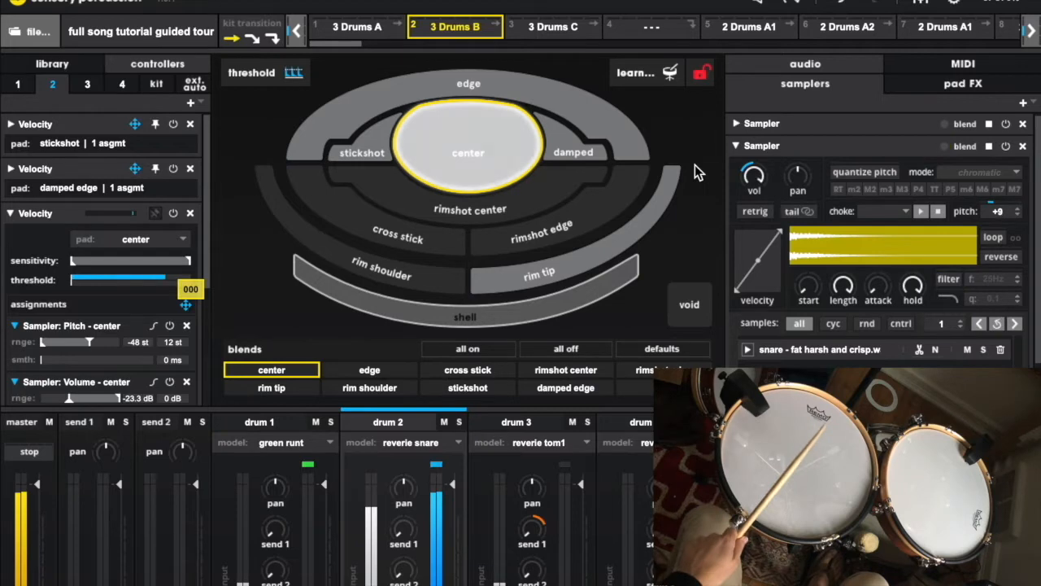
left_click_drag(207, 225, 230, 340)
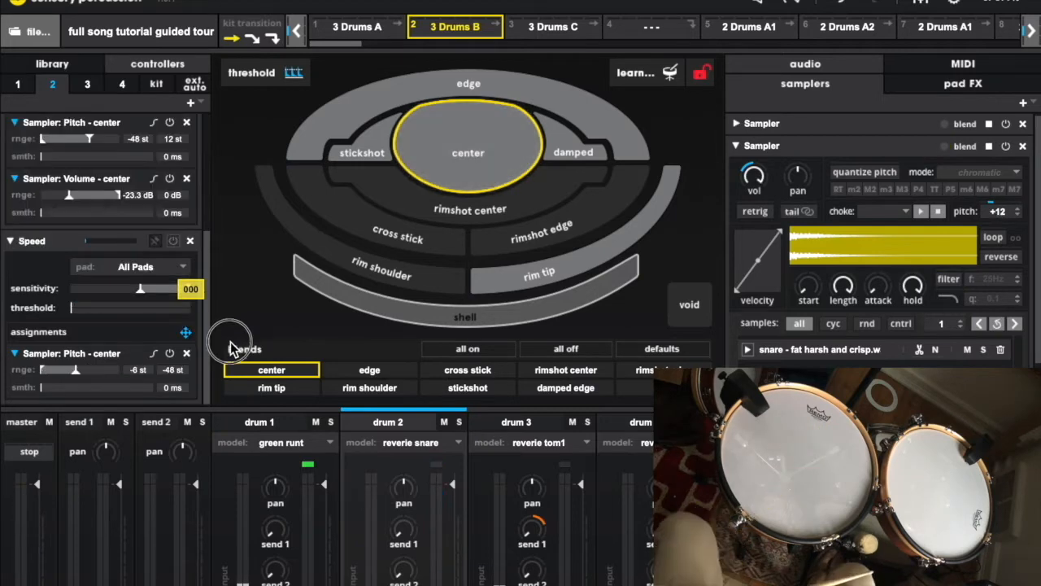
left_click(173, 241)
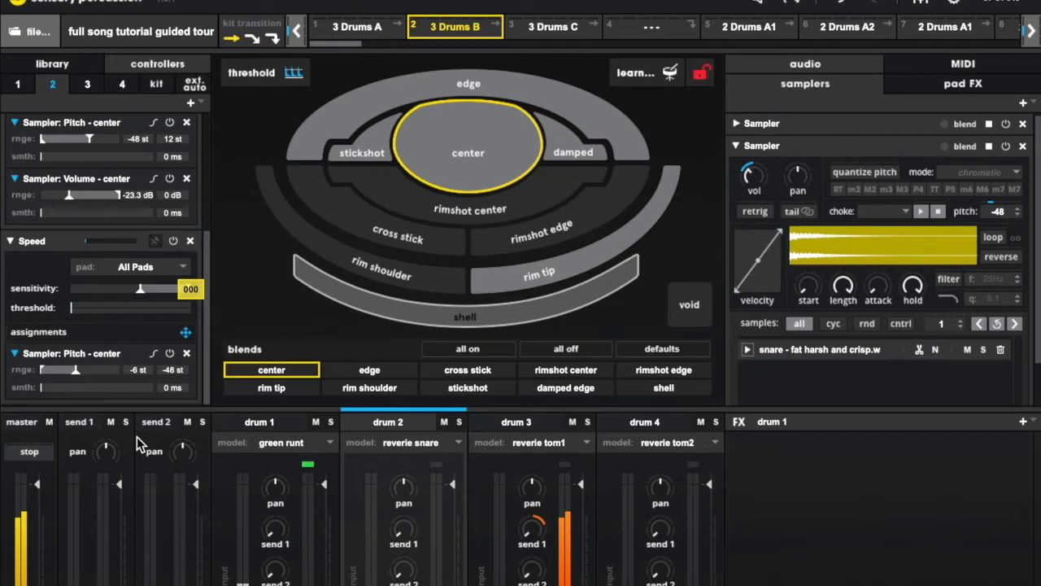
View the Bass samples on drum 1's closed pad, and bring up drum 3's samplers and controllers
left_click(252, 421)
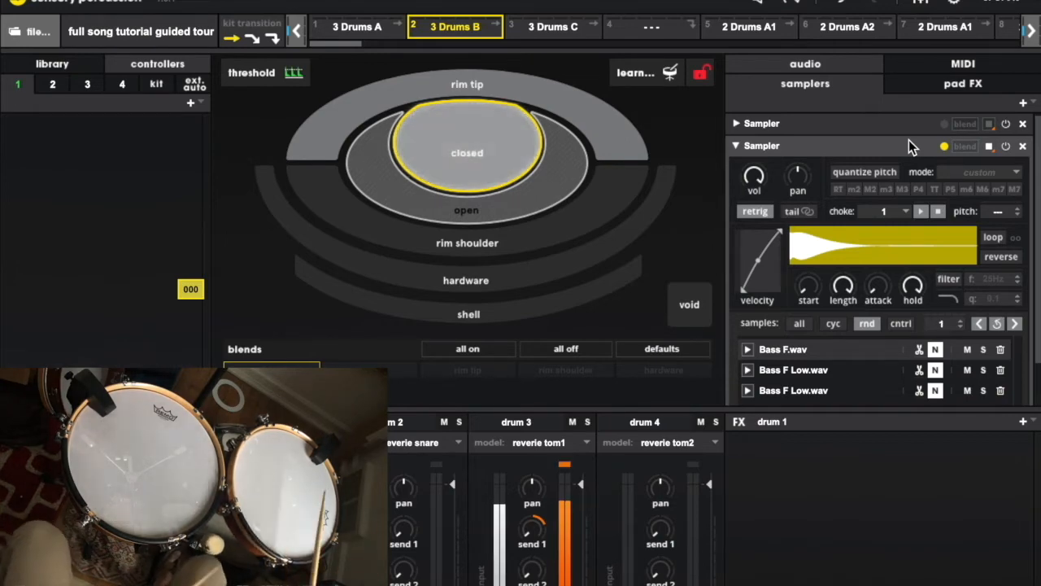
left_click(520, 429)
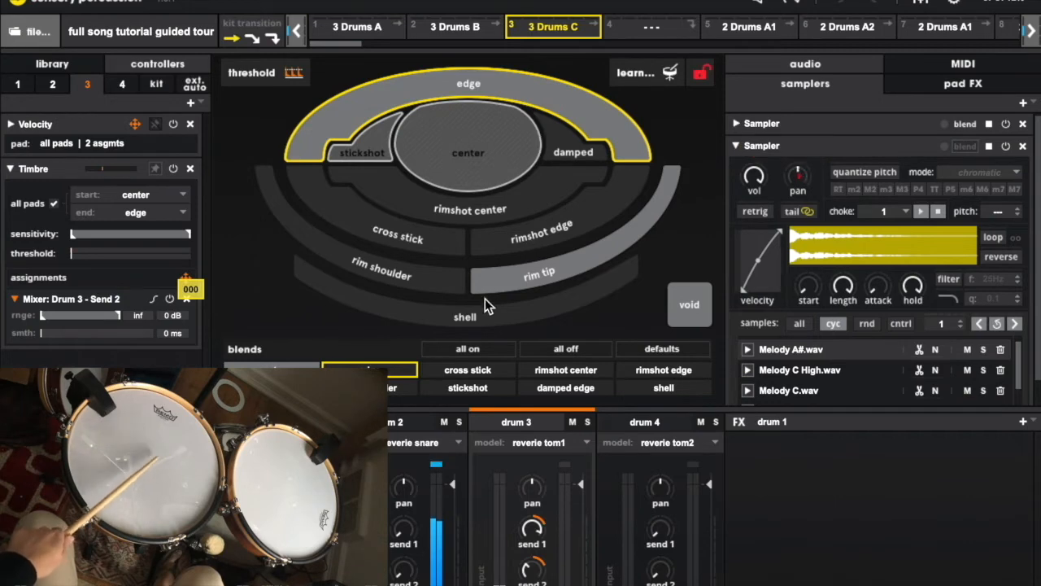
Select drum 2 in the 3 Drums C kit and expand both samplers of its center pad to view their samples
left_click(402, 419)
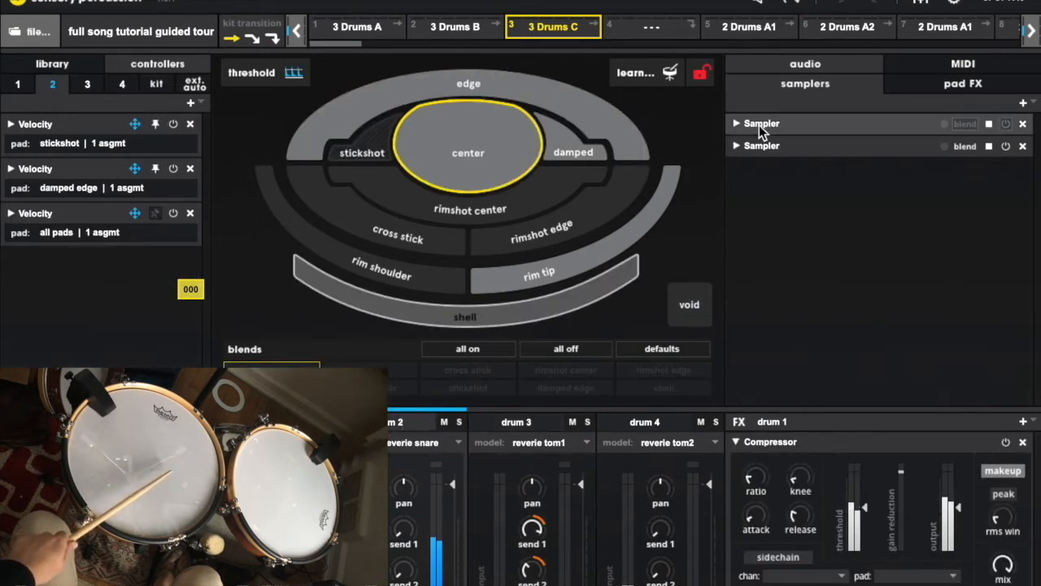
left_click(736, 146)
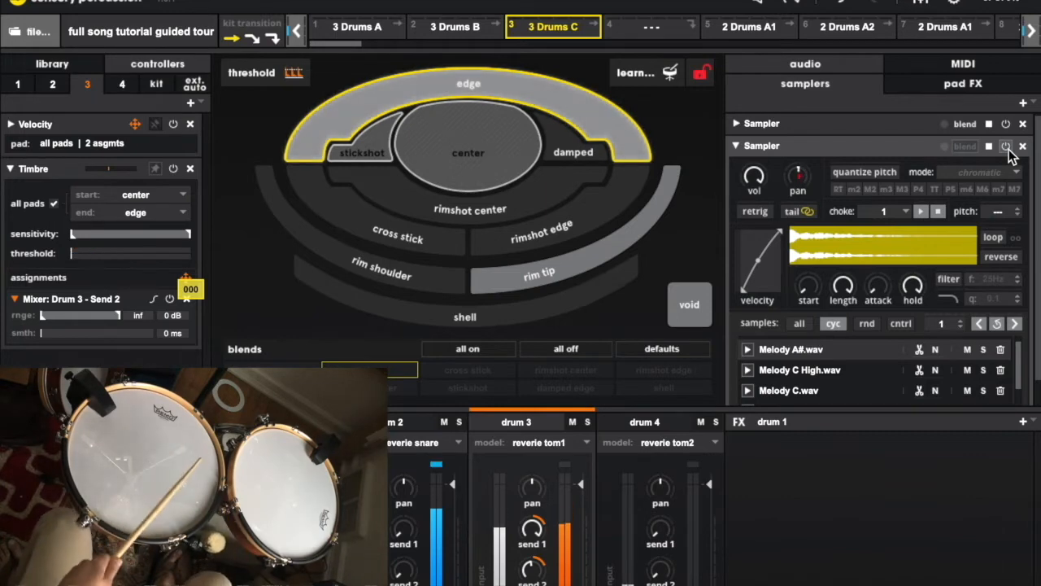
left_click(402, 423)
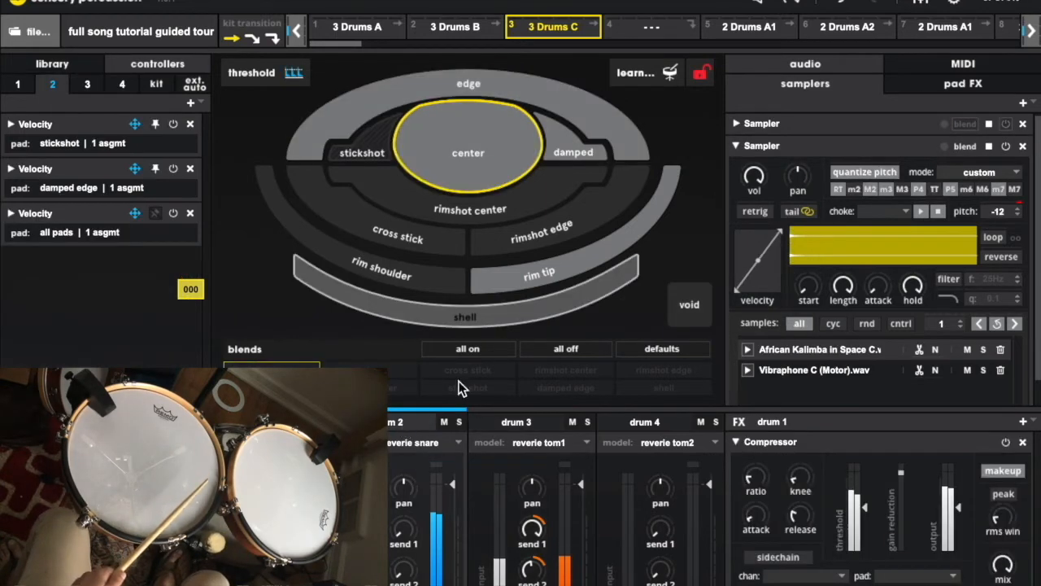
left_click(736, 124)
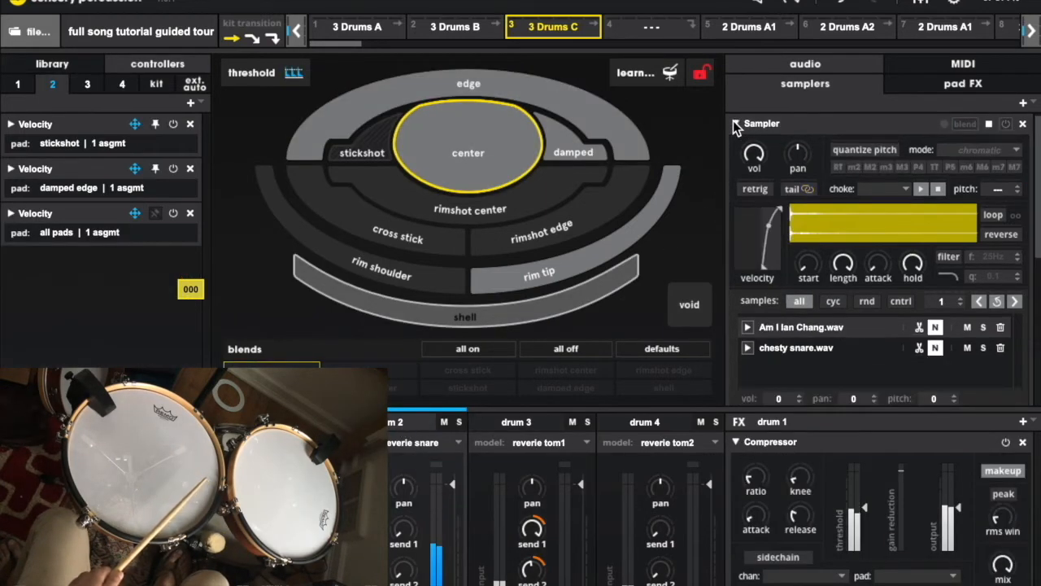